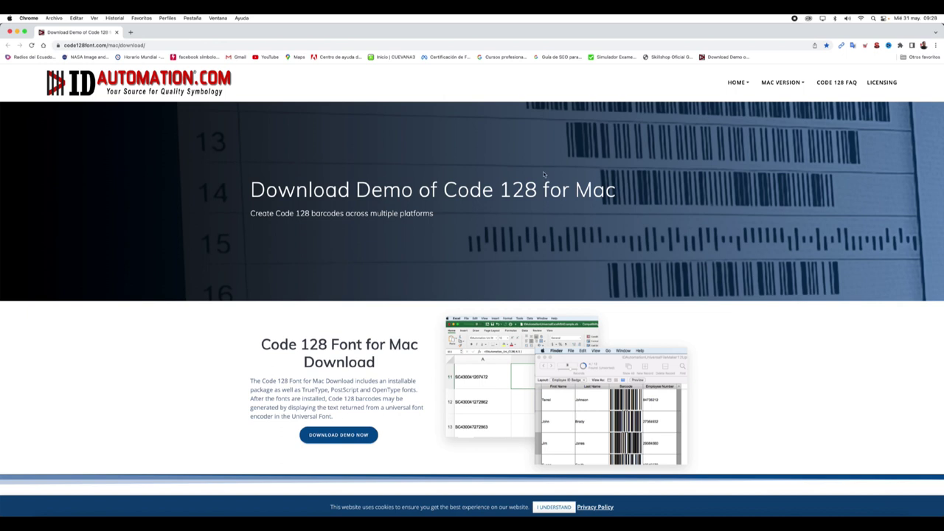
# Step: Look over the Code 128 Font for Mac demo download page
pyautogui.scroll(-5, 666, 322)
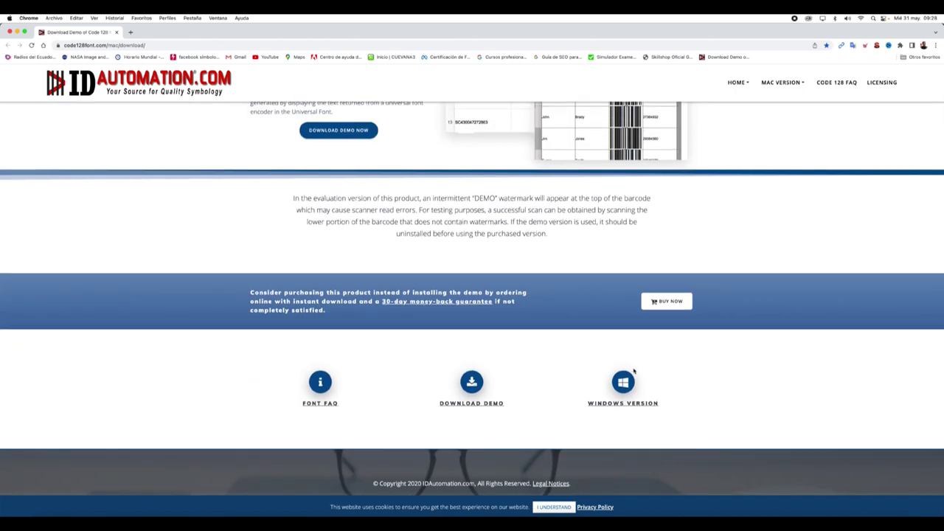
pyautogui.scroll(1, 661, 360)
pyautogui.scroll(5, 661, 360)
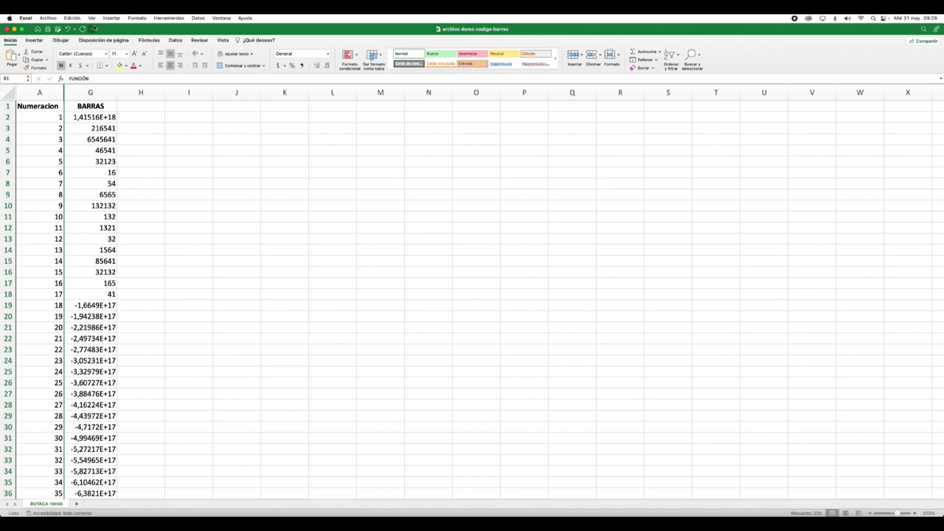
# Step: Save the barcode workbook as a tab-delimited text file named cb in the data variable id folder
pyautogui.click(48, 18)
pyautogui.click(58, 82)
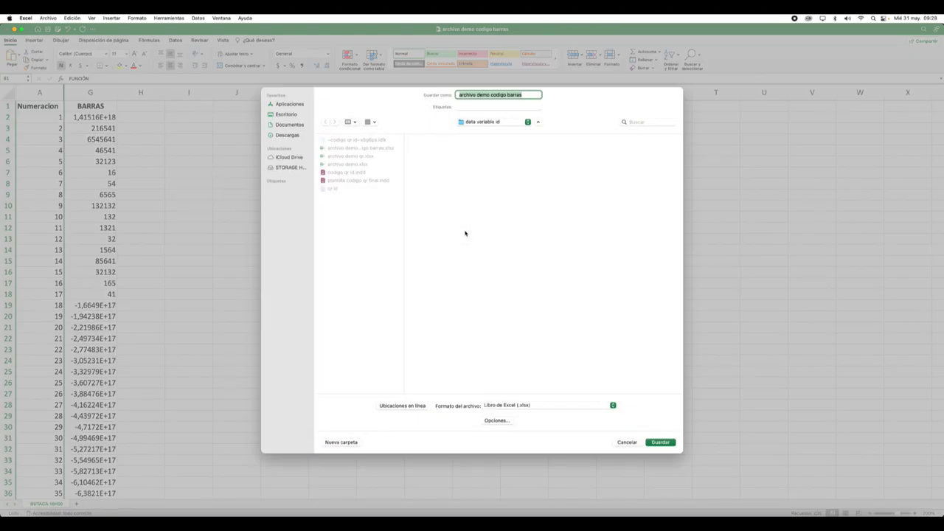
pyautogui.write('cb')
pyautogui.click(518, 405)
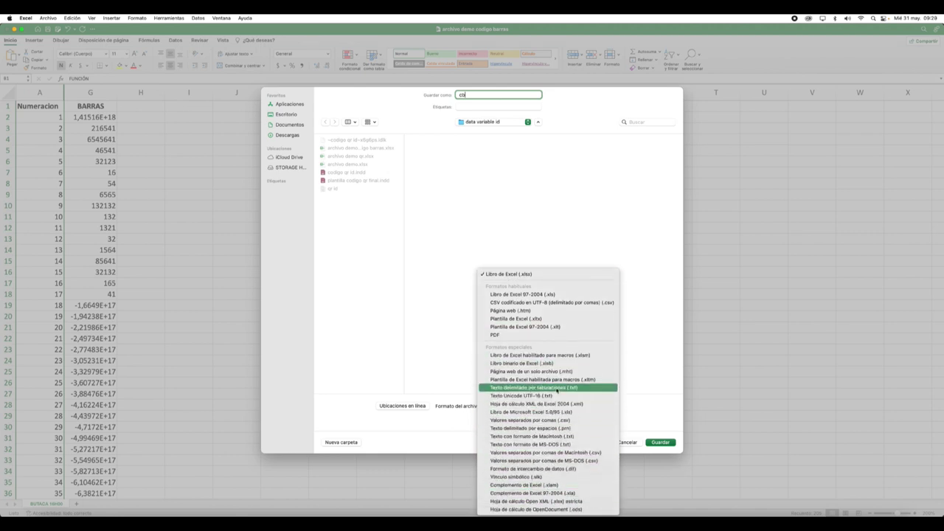
pyautogui.click(543, 389)
pyautogui.click(659, 443)
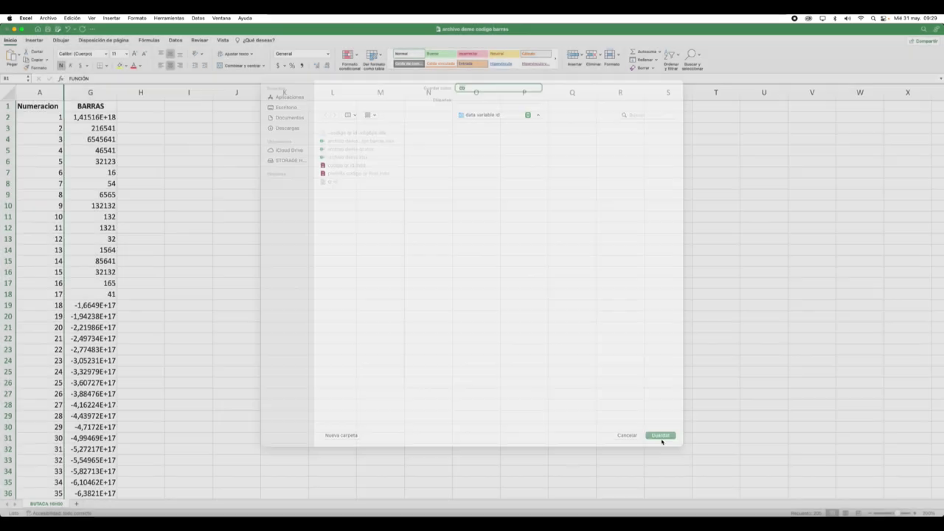
pyautogui.click(506, 205)
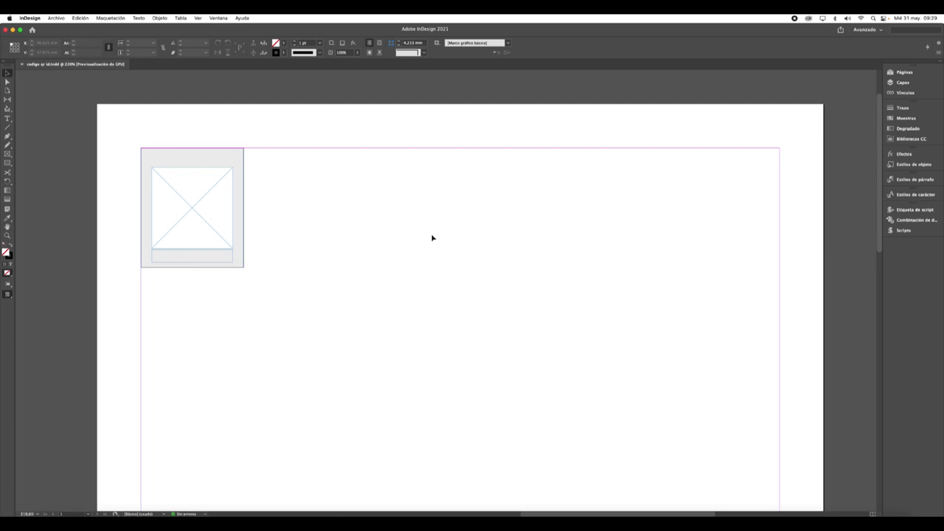
# Step: Switch to InDesign and set the character font to Code 128 with nothing selected
pyautogui.press('super+t')
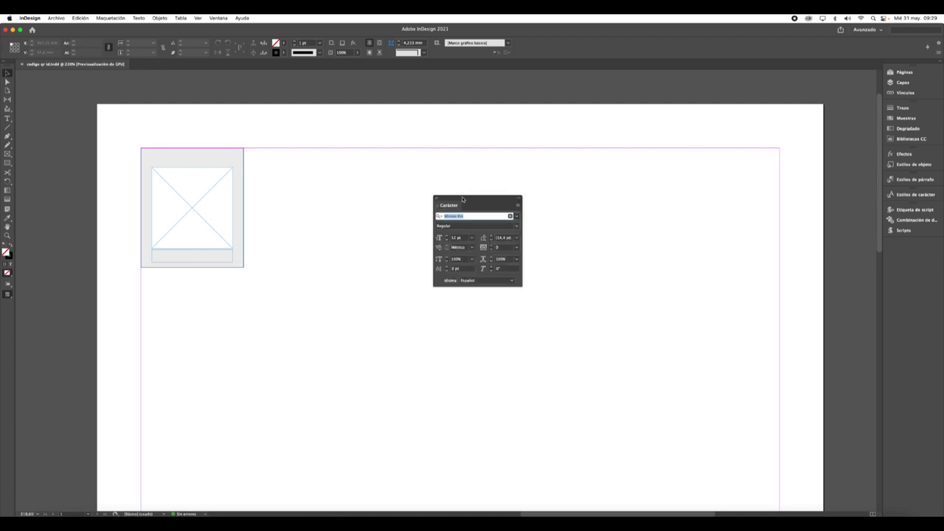
pyautogui.write('code')
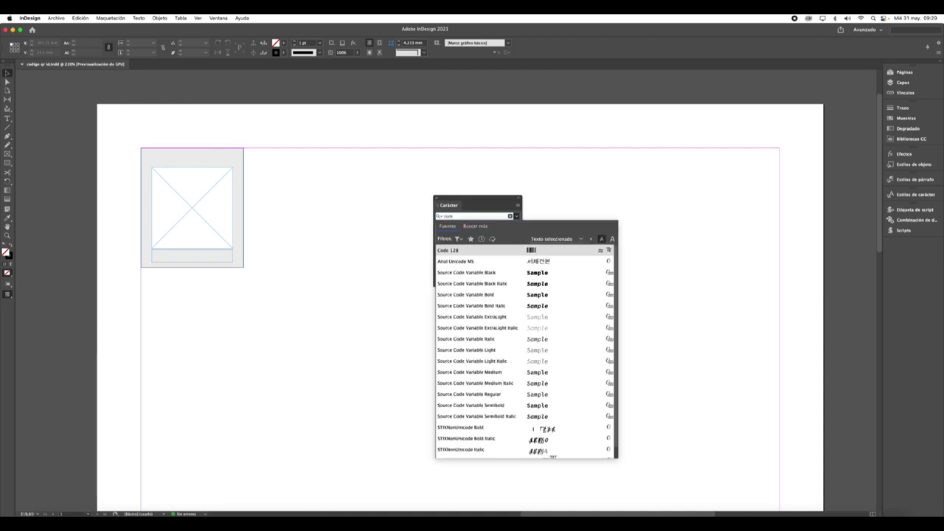
pyautogui.click(529, 253)
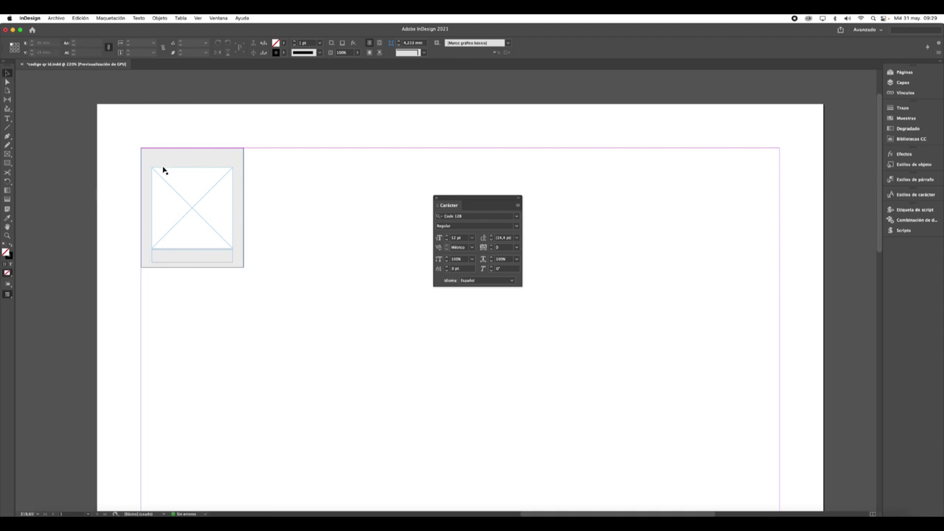
# Step: Turn the white square frame into a text frame containing the sample number 1212
pyautogui.click(181, 194)
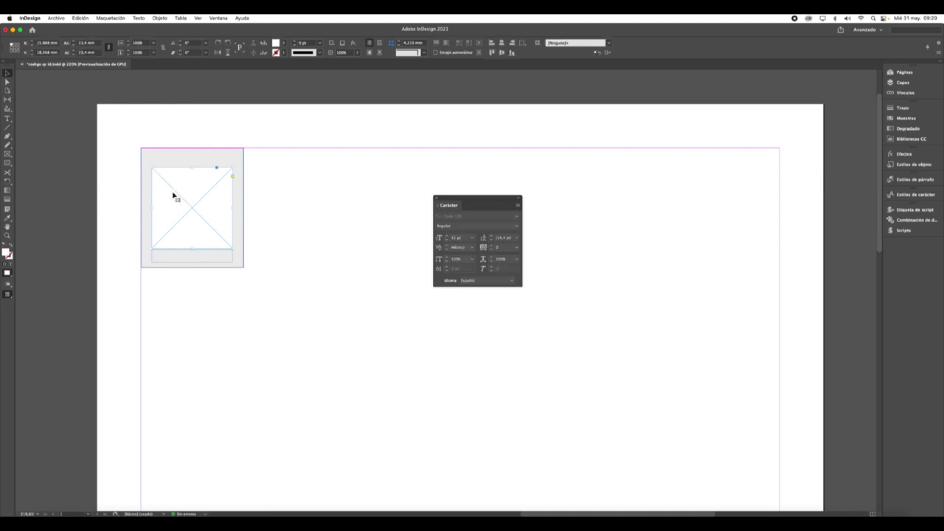
pyautogui.click(184, 260)
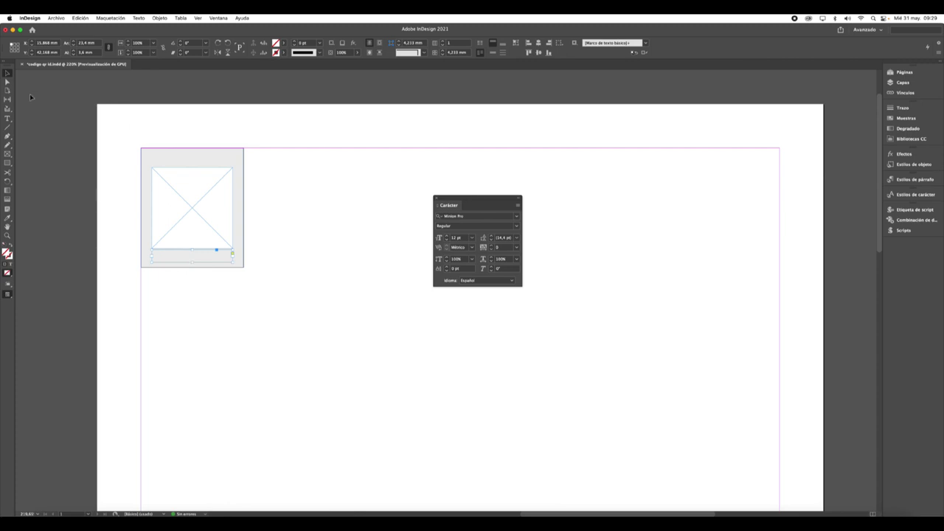
pyautogui.click(8, 119)
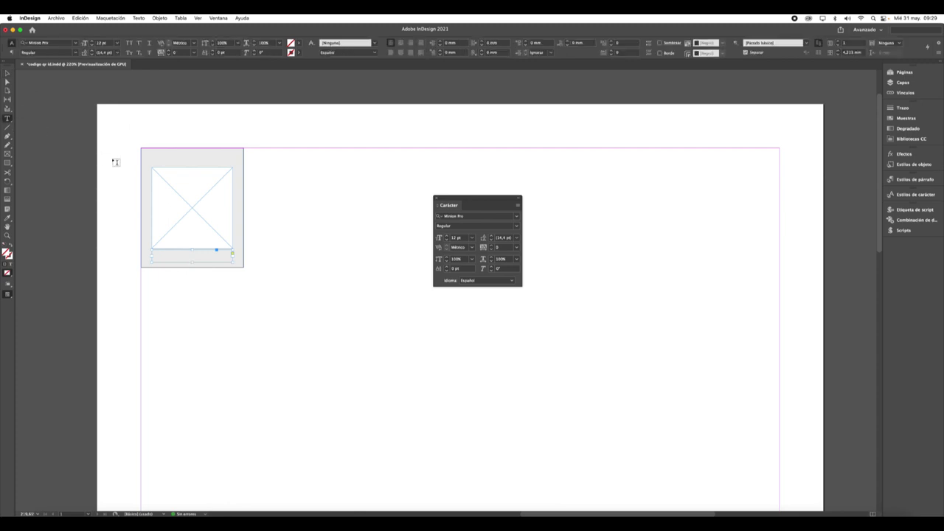
pyautogui.click(162, 178)
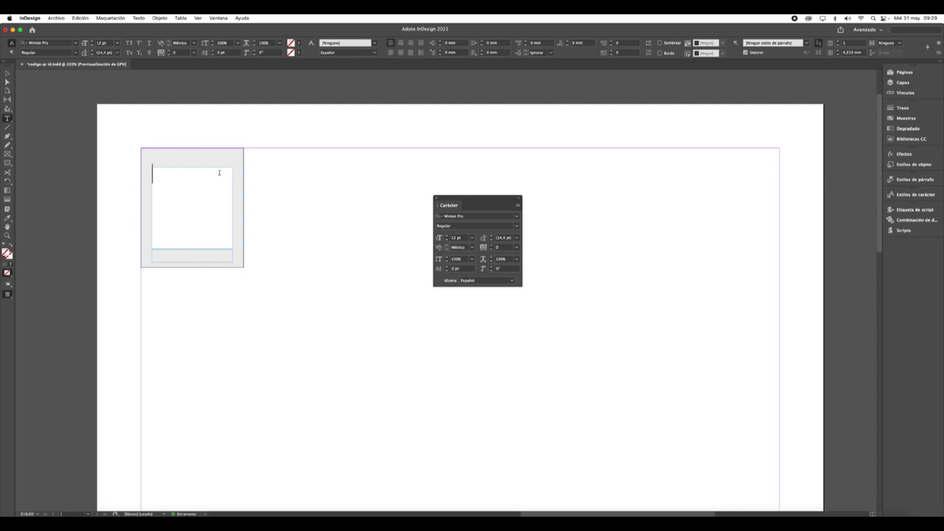
pyautogui.write('1212')
# Step: Apply the Code 128 font to the sample number 1212
pyautogui.moveTo(190, 173); pyautogui.dragTo(150, 171)
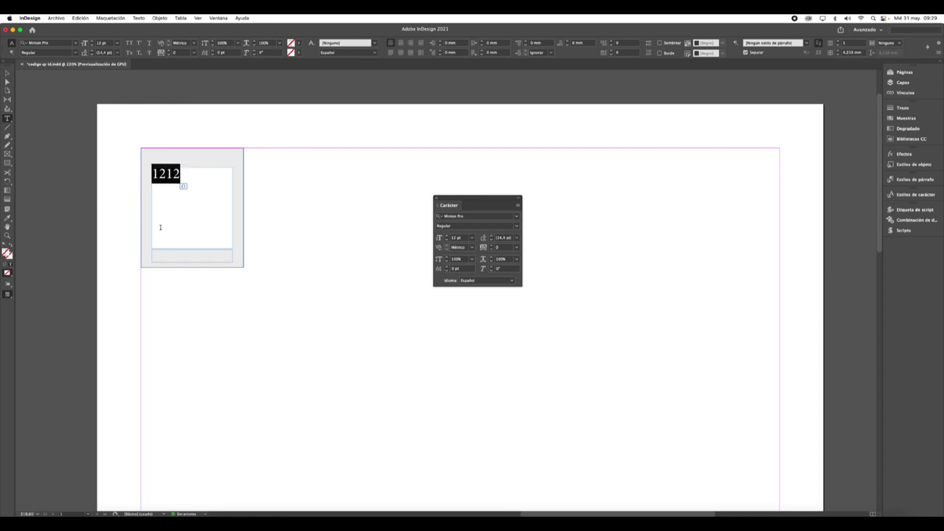
pyautogui.click(475, 216)
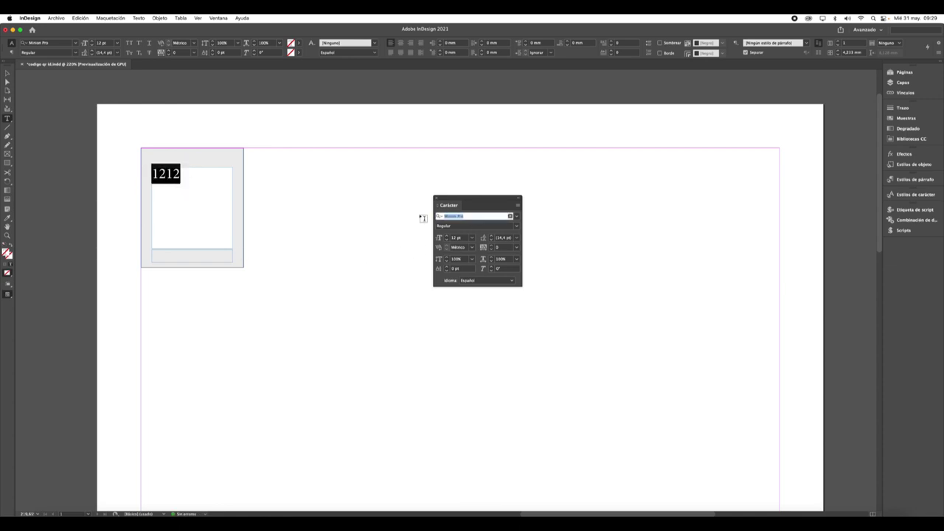
pyautogui.write('co')
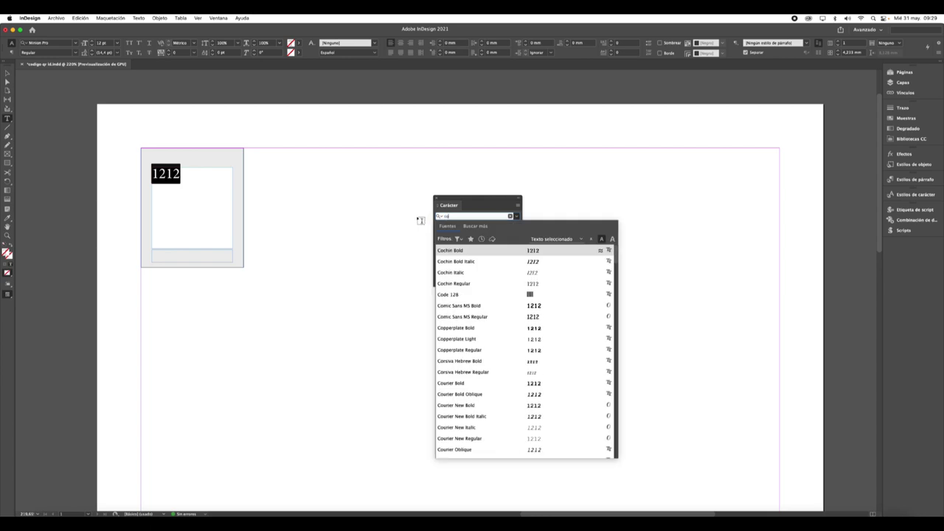
pyautogui.click(481, 295)
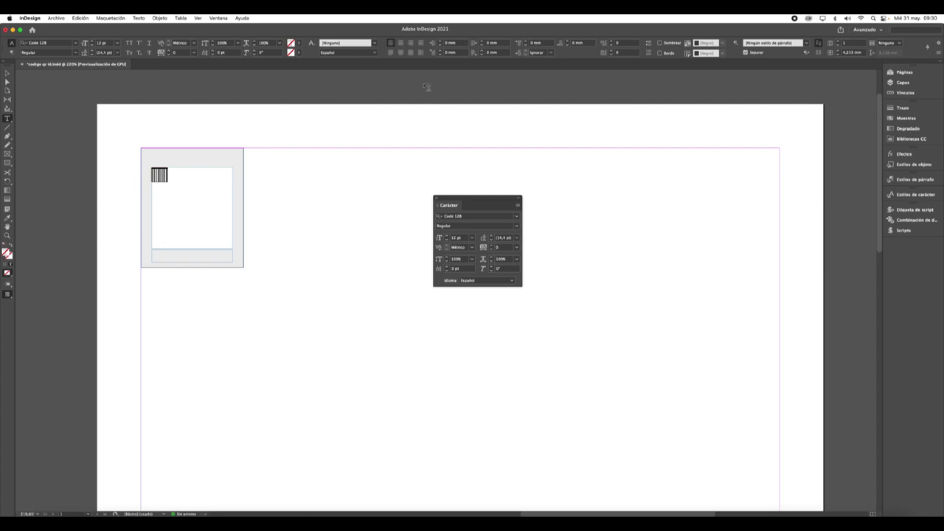
# Step: Center the sample barcode in its frame and set its font size to 9 pt
pyautogui.click(401, 43)
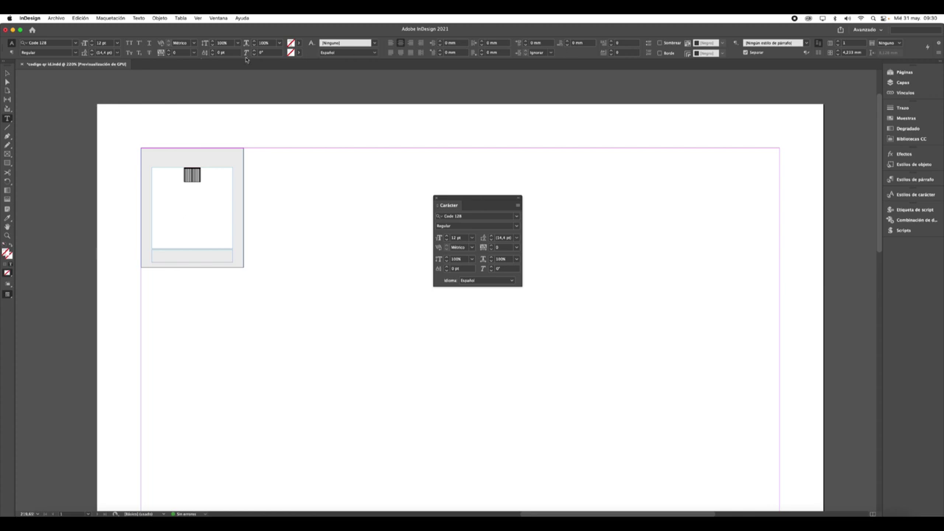
pyautogui.moveTo(113, 44); pyautogui.dragTo(60, 41)
pyautogui.write('6')
pyautogui.press('Return')
# Step: Create a paragraph style named cbarras from the sample barcode's formatting, with the Avanzado workspace active
pyautogui.click(919, 182)
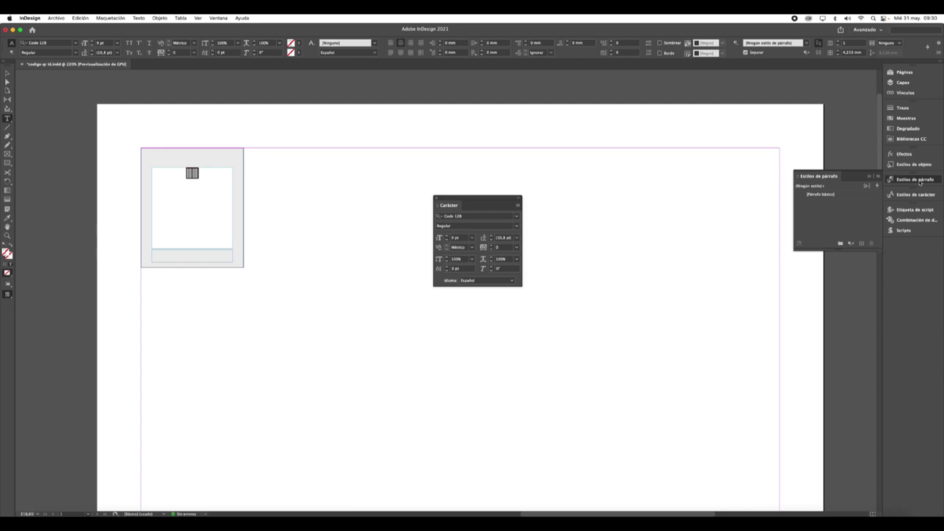
pyautogui.click(879, 30)
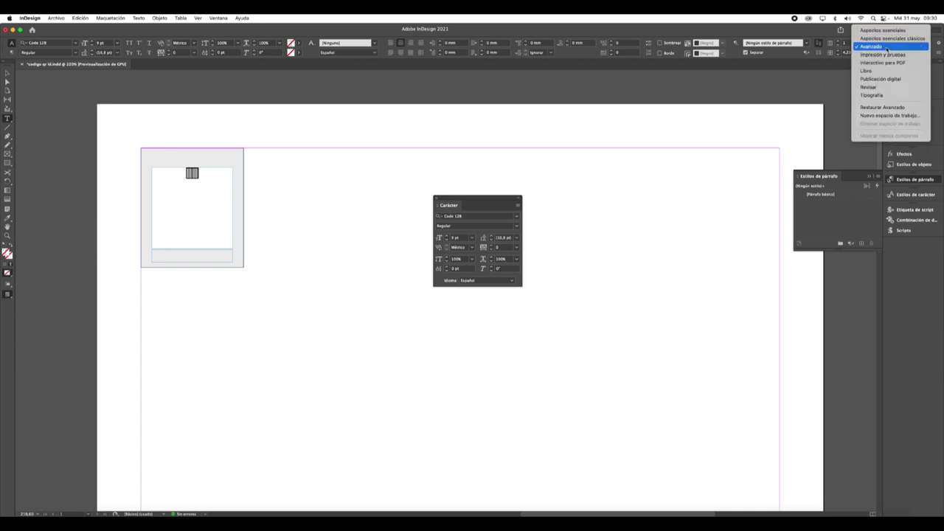
pyautogui.click(886, 48)
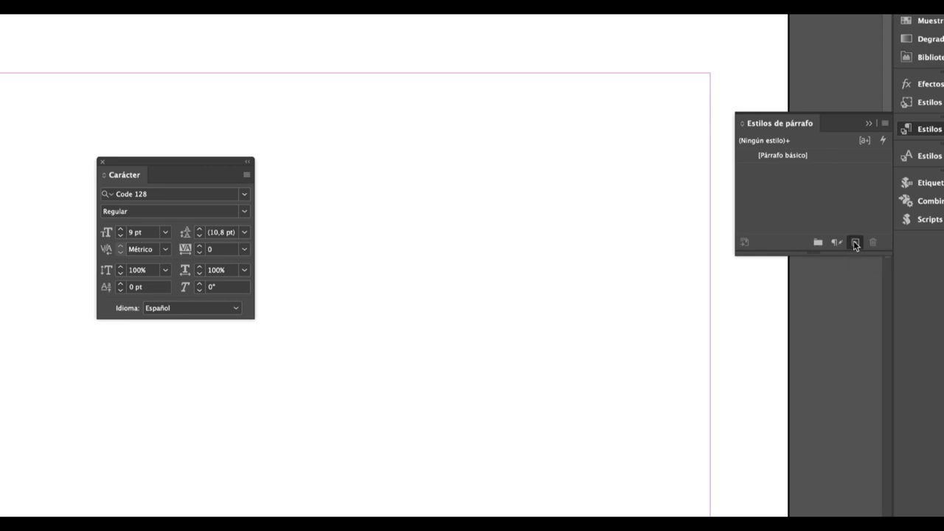
pyautogui.keyDown('alt'); pyautogui.click(854, 243); pyautogui.keyUp('alt')
pyautogui.moveTo(302, 33); pyautogui.dragTo(379, 53)
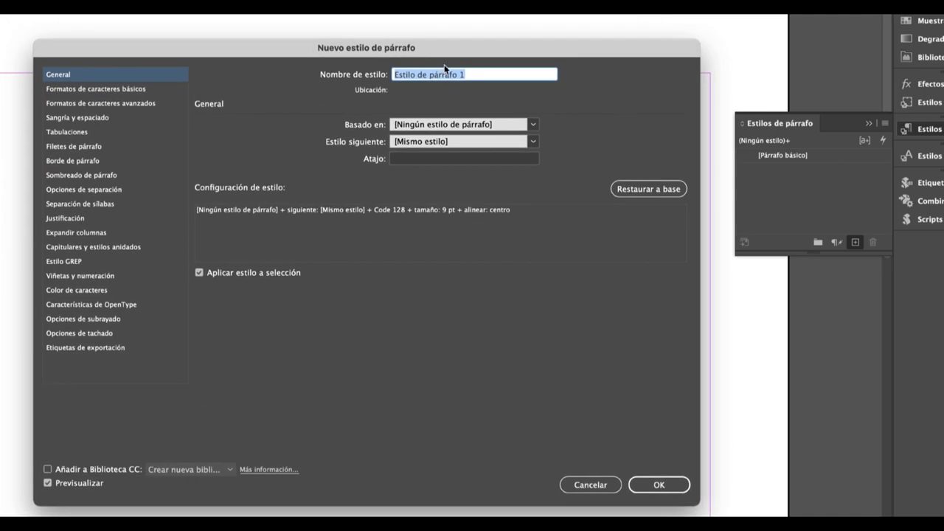
pyautogui.write('cbarras')
pyautogui.click(675, 486)
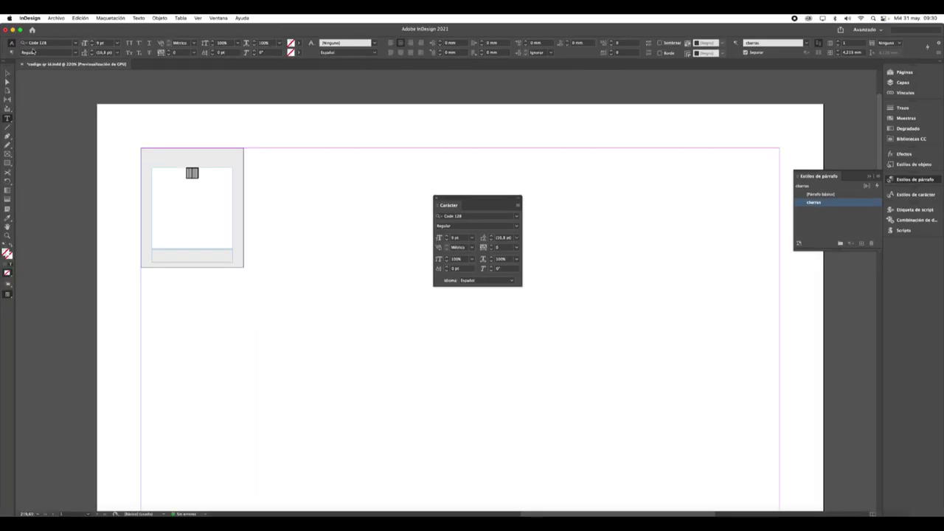
# Step: Delete the sample barcode text from the white square frame, close the character settings and deselect everything
pyautogui.click(203, 174)
pyautogui.press('BackSpace')
pyautogui.click(436, 198)
pyautogui.press('Escape')
pyautogui.click(337, 177)
# Step: Load the cb text file as the data source for Data Merge (Combinación de datos)
pyautogui.click(218, 18)
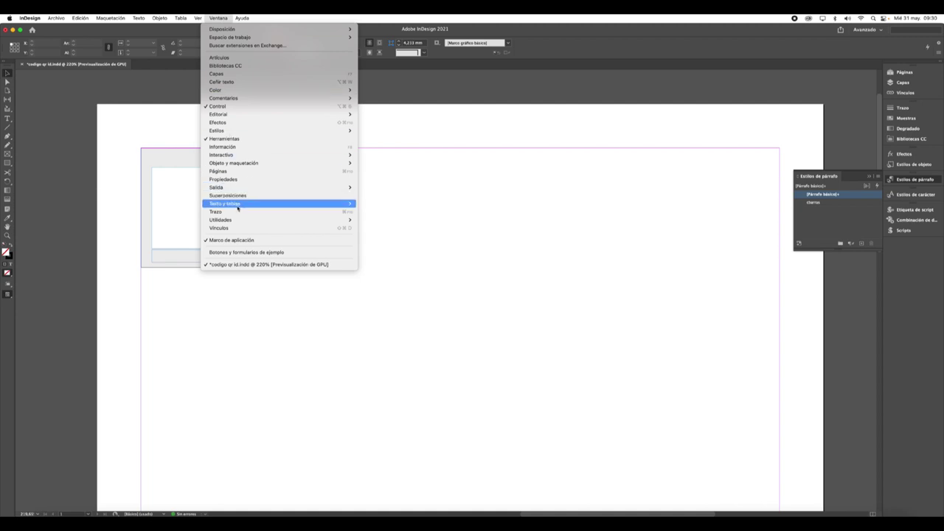
pyautogui.moveTo(233, 220)
pyautogui.click(393, 221)
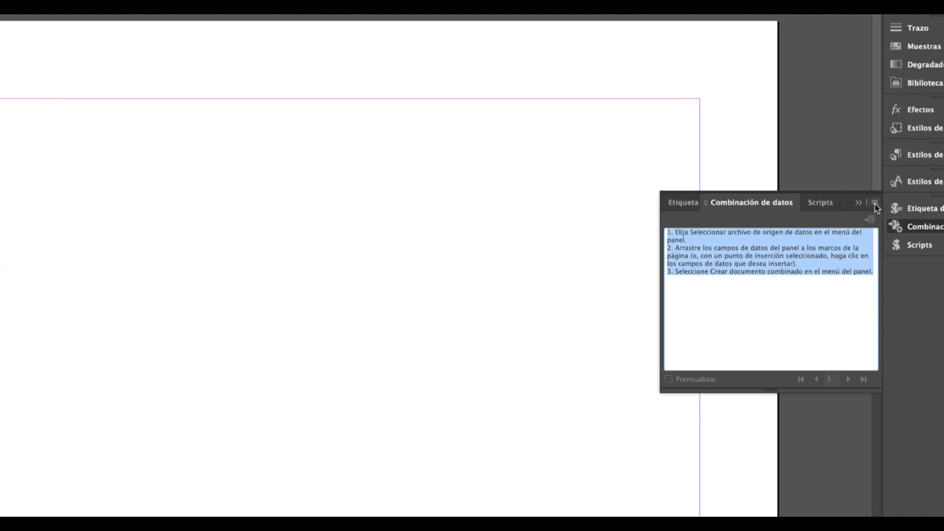
pyautogui.click(875, 204)
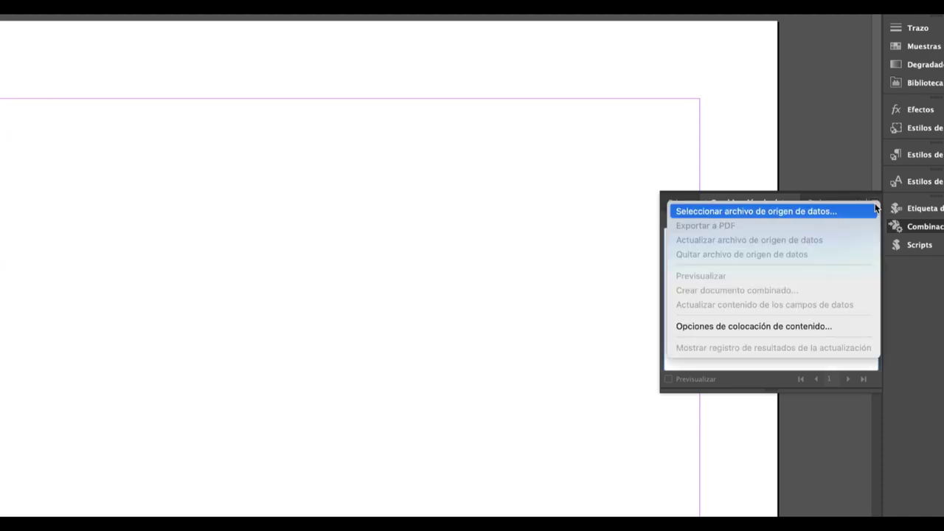
pyautogui.click(734, 212)
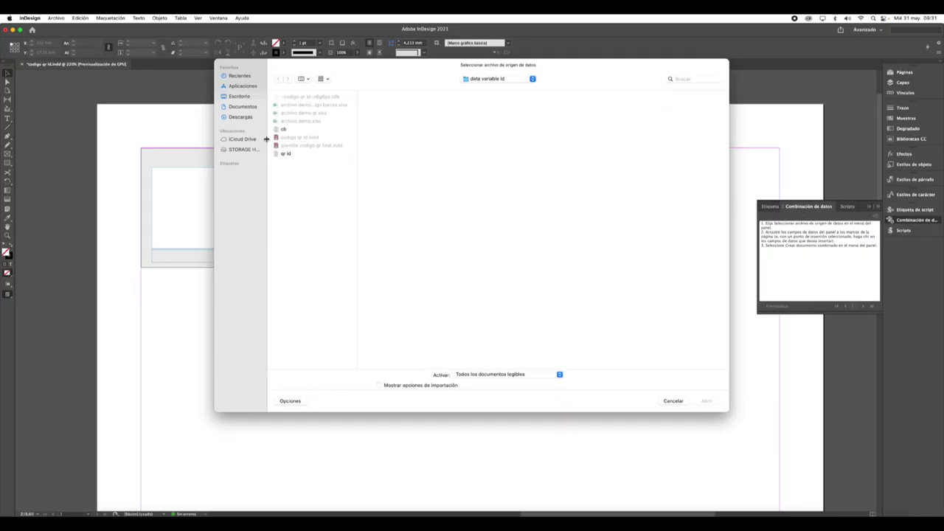
pyautogui.click(281, 130)
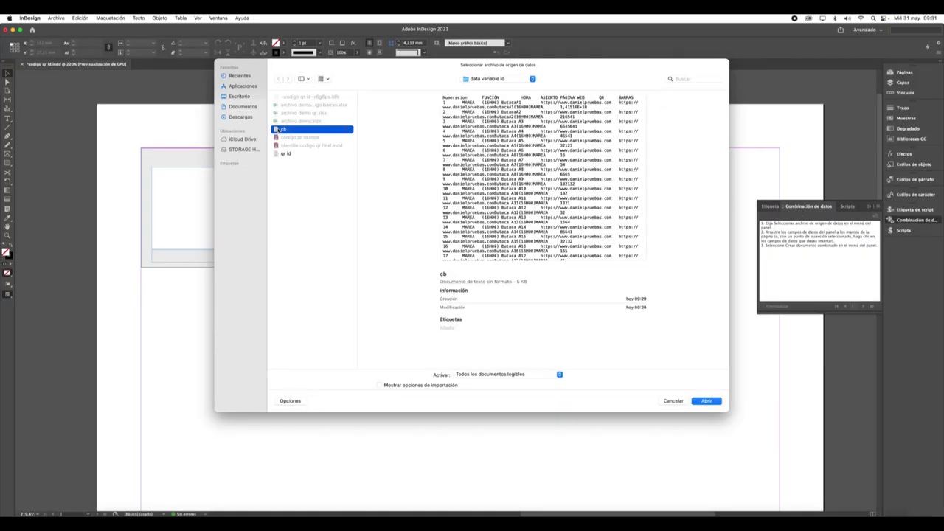
pyautogui.click(708, 401)
# Step: Place the ASIENTO field in the narrow lower frame and BARRAS in the white square, and preview the merged data at 100% zoom
pyautogui.moveTo(185, 181); pyautogui.dragTo(600, 209)
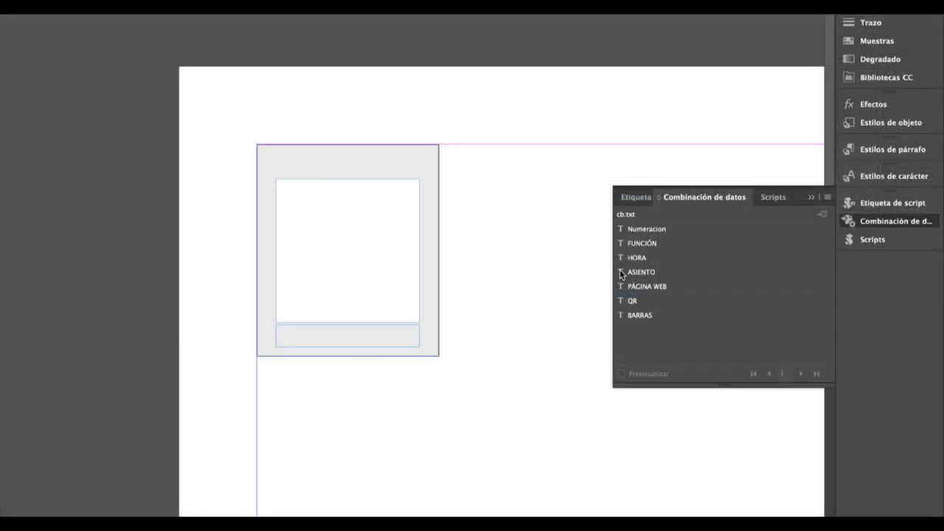
pyautogui.moveTo(620, 273); pyautogui.dragTo(337, 337)
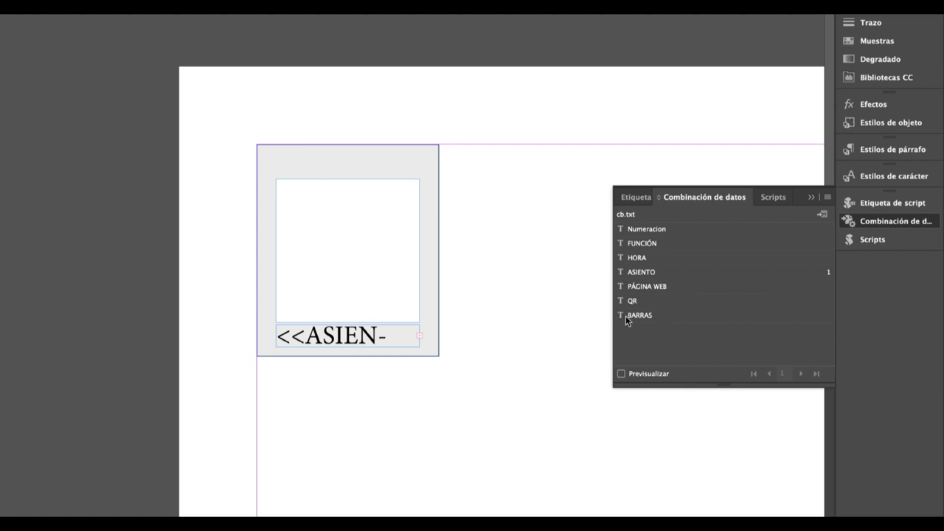
pyautogui.moveTo(620, 315); pyautogui.dragTo(353, 246)
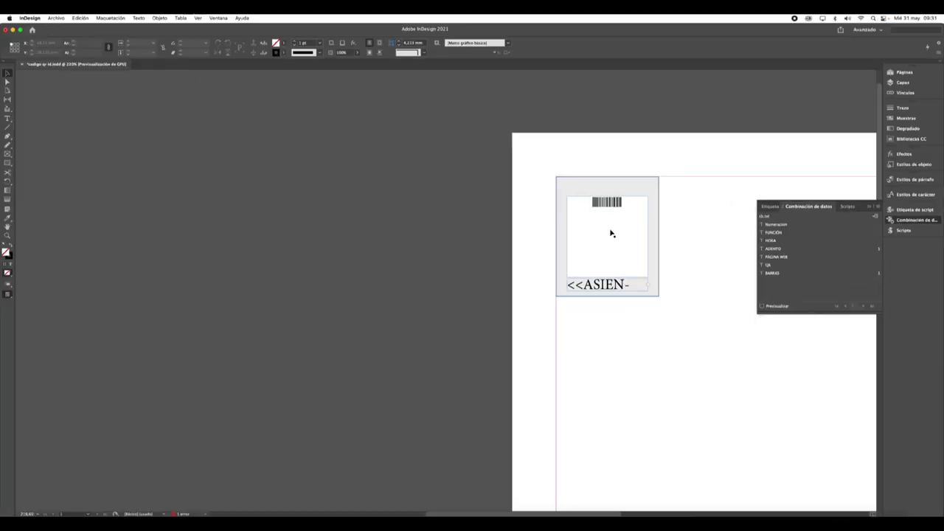
pyautogui.click(762, 306)
pyautogui.press('super+1')
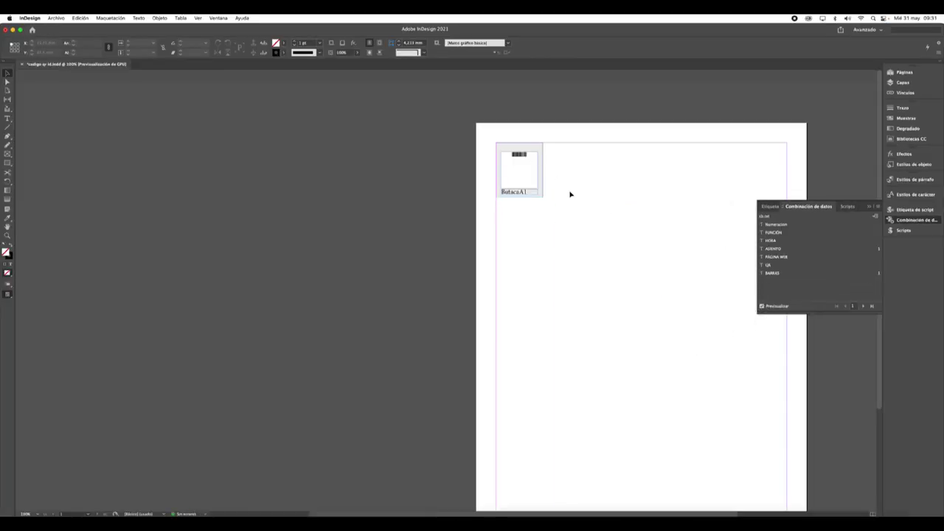
# Step: Create a merged document from all records with multiple records per page, previewing the multiple-record layout before generating it
pyautogui.click(876, 218)
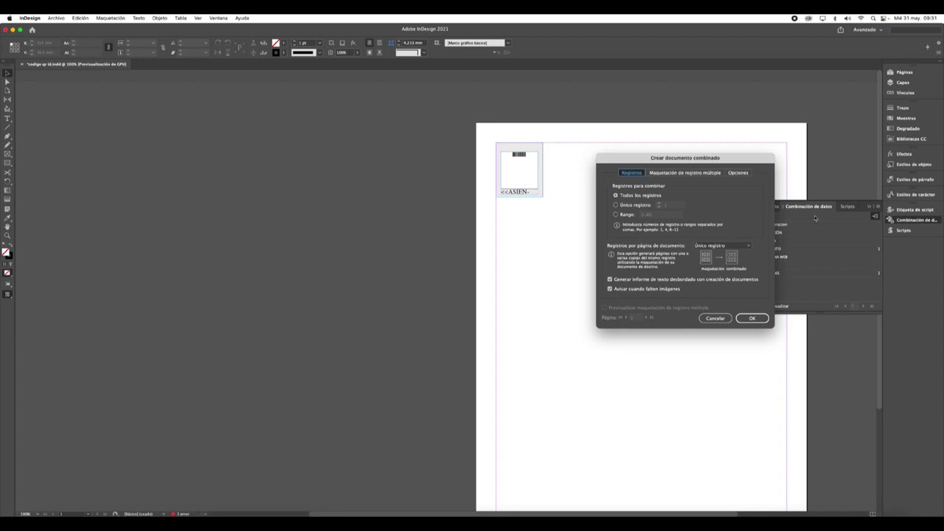
pyautogui.click(699, 248)
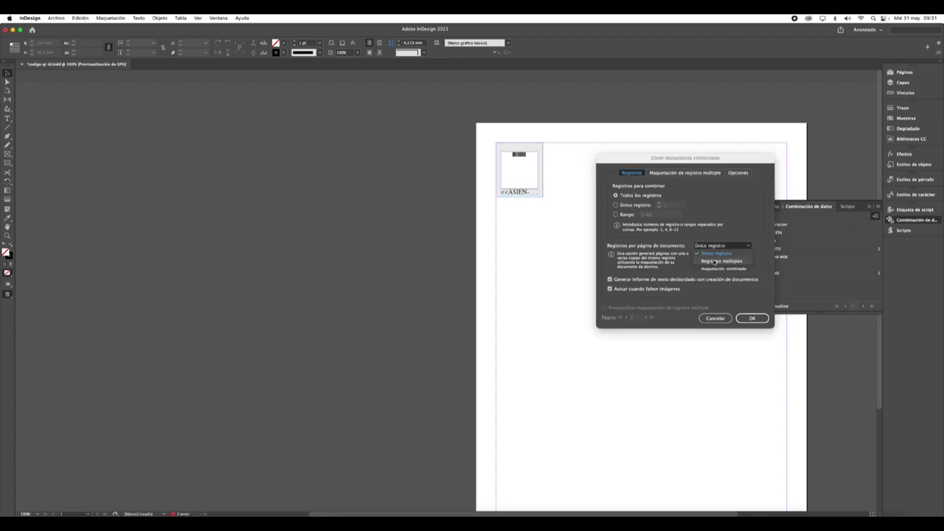
pyautogui.click(714, 262)
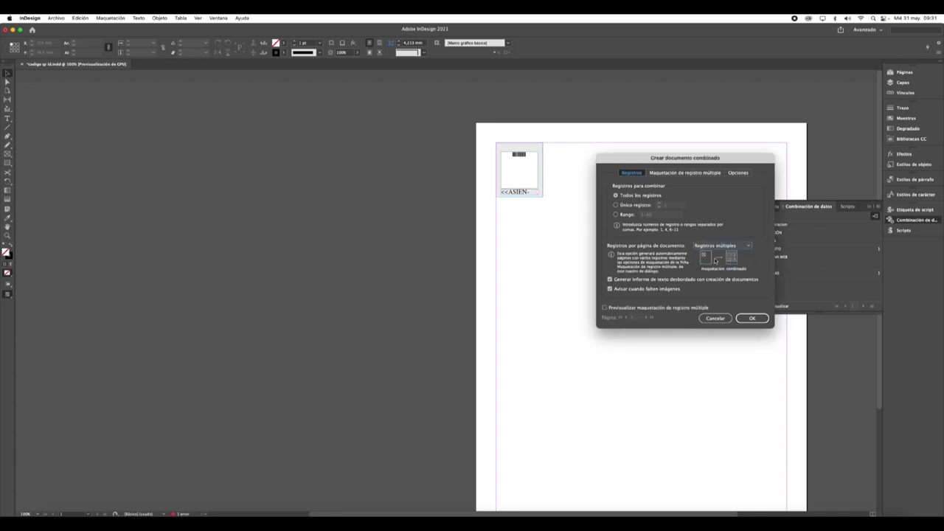
pyautogui.click(604, 309)
pyautogui.click(757, 319)
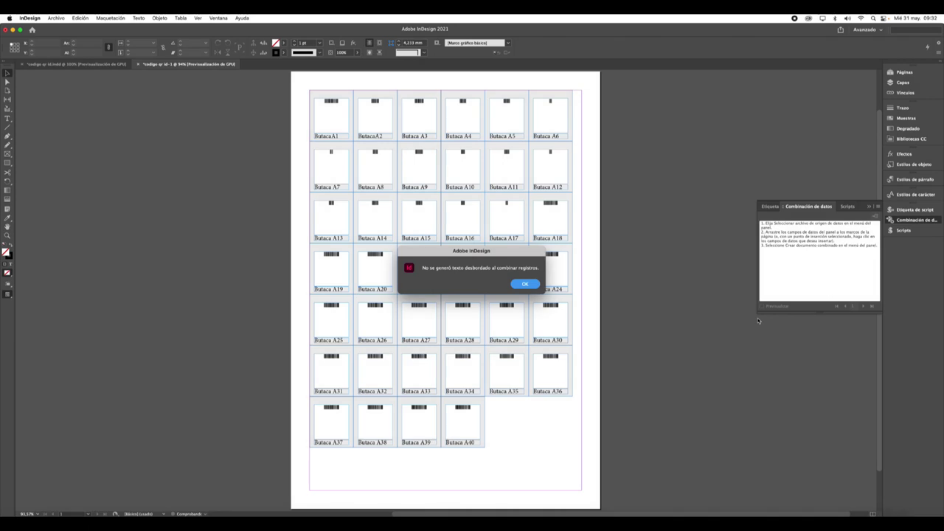
pyautogui.click(525, 285)
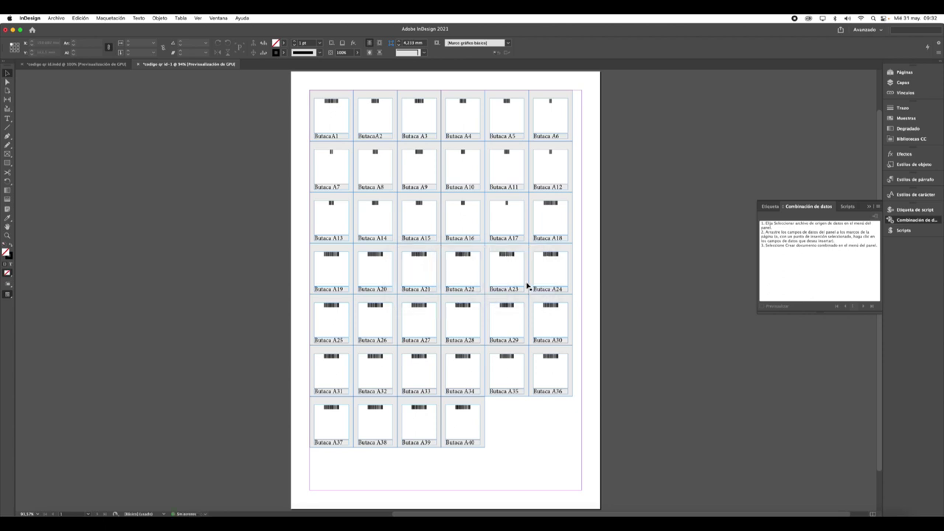